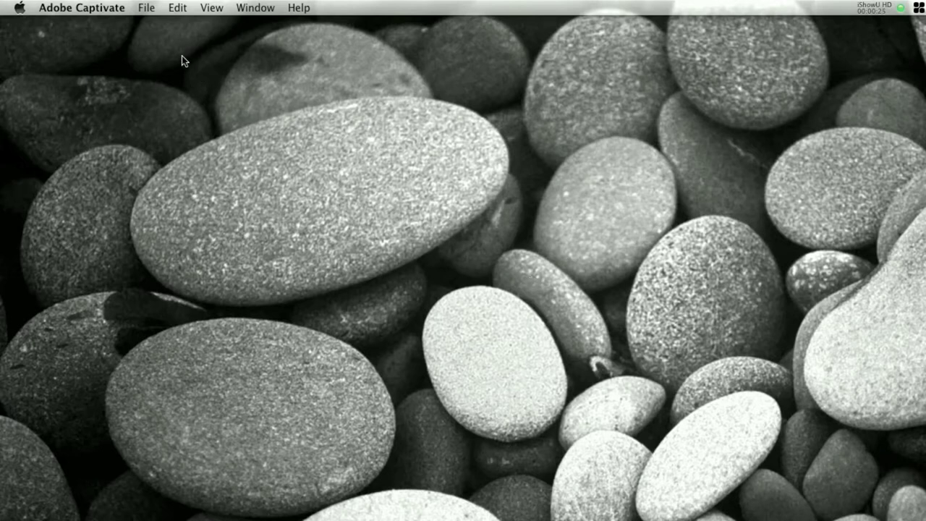
Start a new blank project with the 1024 x 768 slide size preset
{"action": "left_click", "coordinate": [146, 10]}
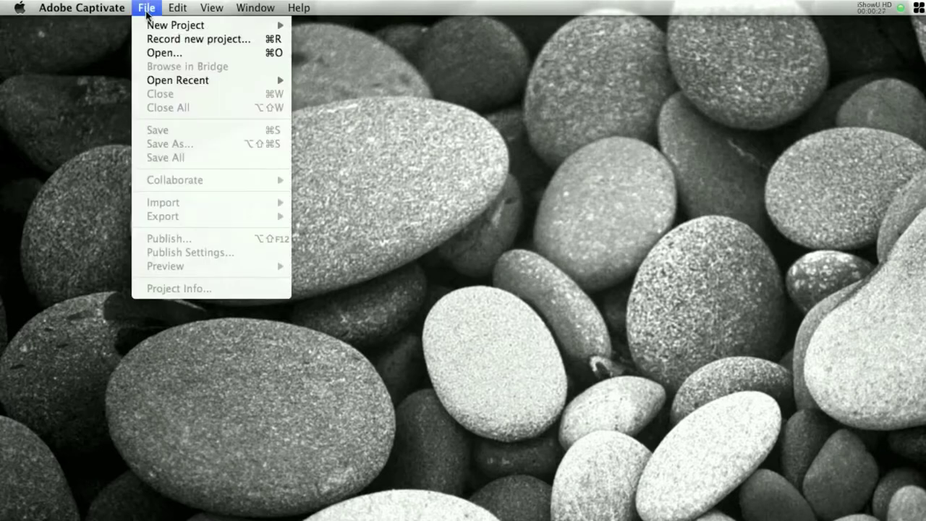
{"action": "mouse_move", "coordinate": [156, 27]}
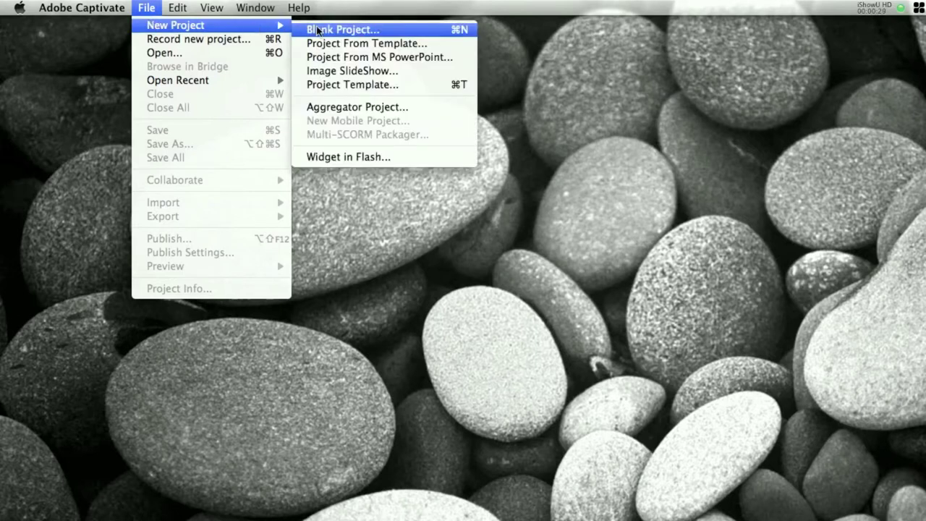
{"action": "left_click", "coordinate": [443, 36]}
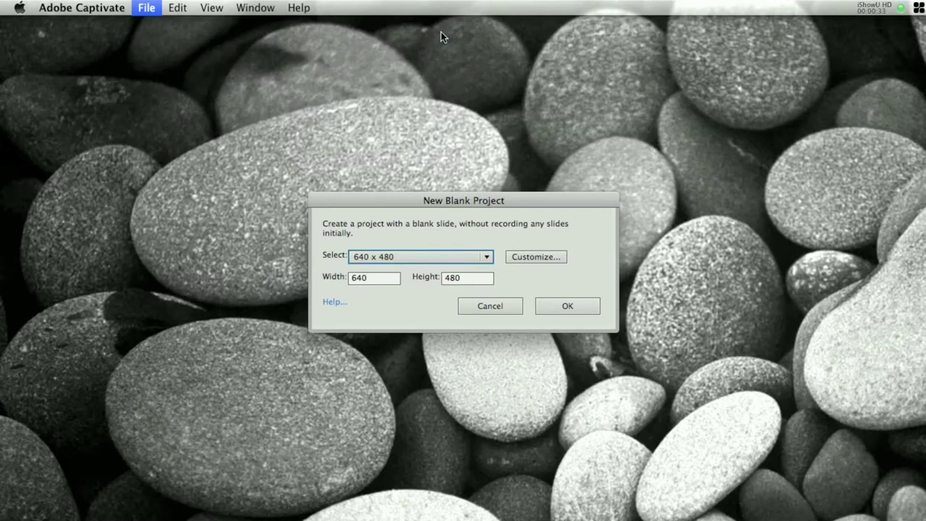
{"action": "left_click", "coordinate": [487, 258]}
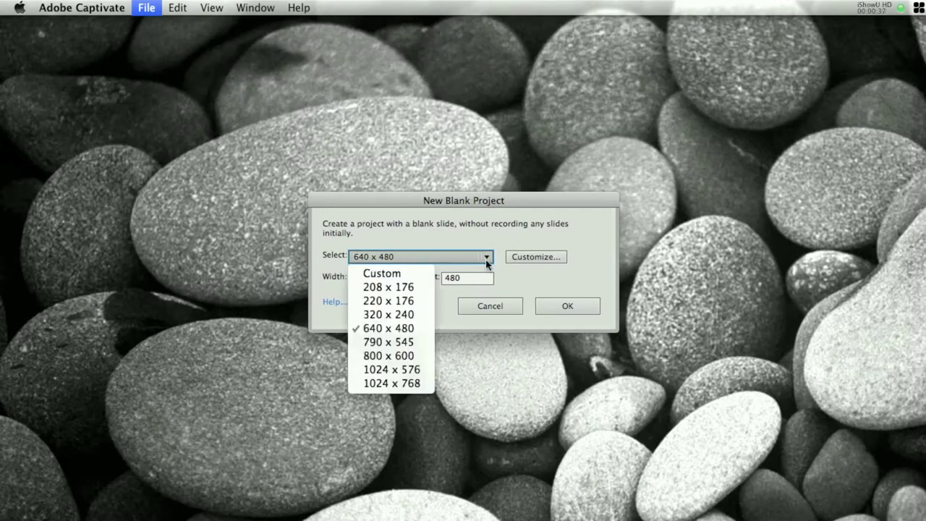
{"action": "left_click", "coordinate": [421, 385]}
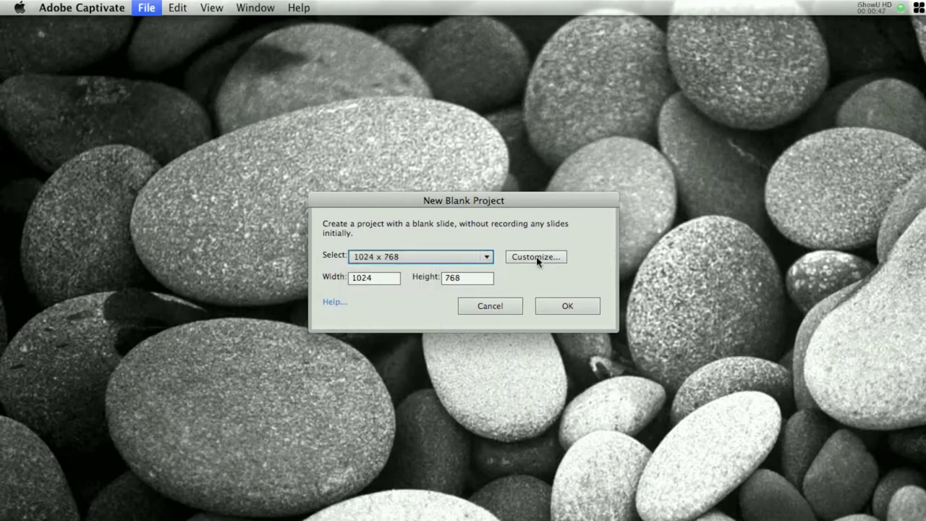
{"action": "left_click", "coordinate": [578, 306]}
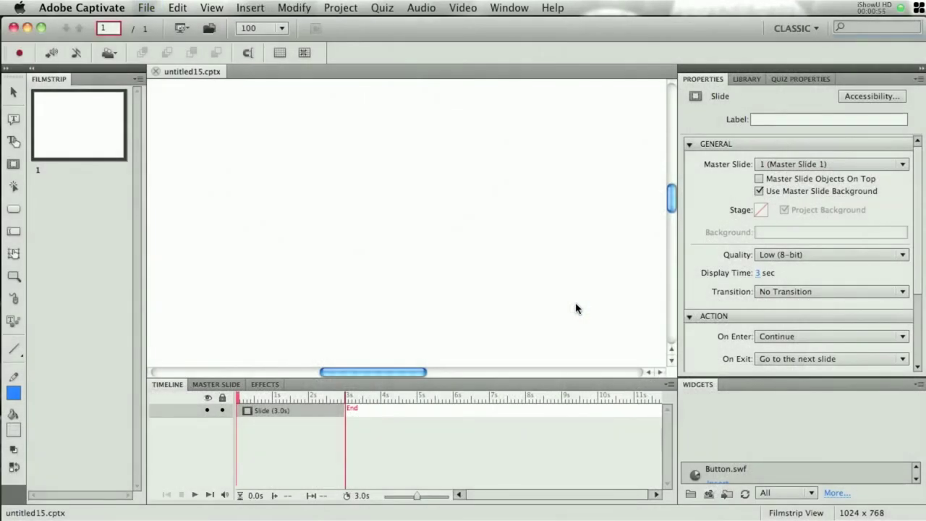
Zoom out and insert a text caption on the slide, keeping its HaloBlue caption type
{"action": "key", "text": "super+minus"}
{"action": "key", "text": "super+minus"}
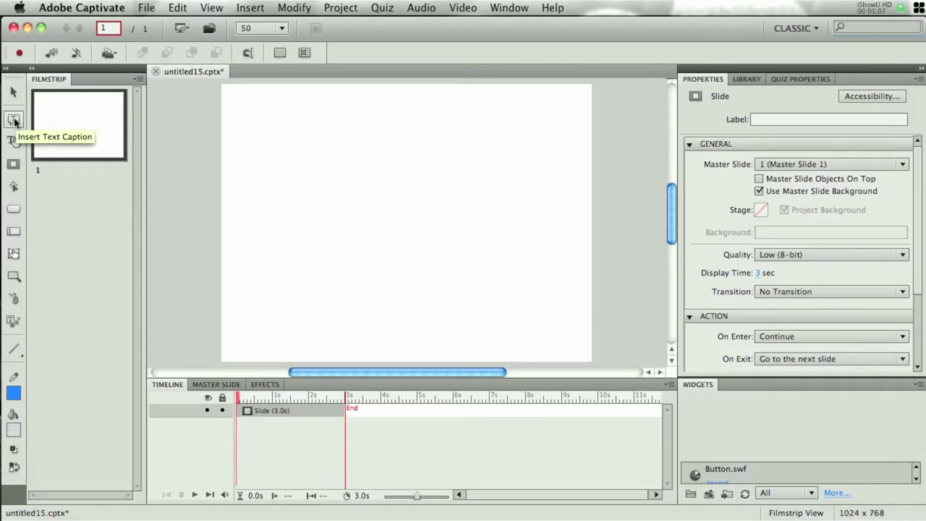
{"action": "left_click", "coordinate": [14, 121]}
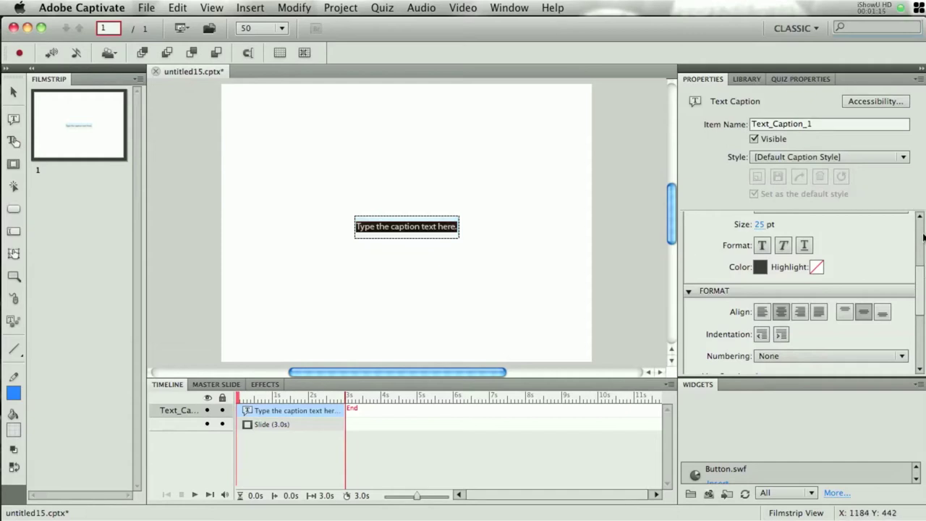
{"action": "left_click_drag", "start_coordinate": [917, 283], "coordinate": [913, 222]}
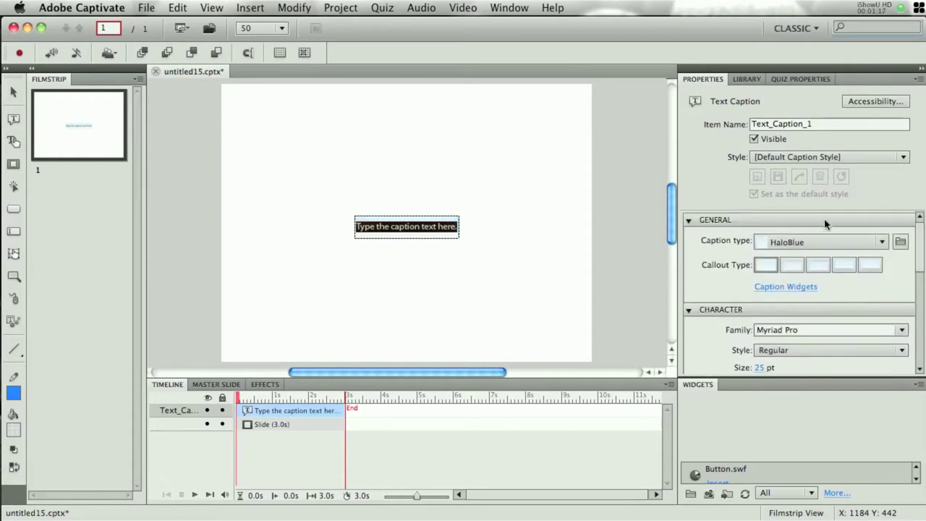
{"action": "left_click", "coordinate": [883, 242]}
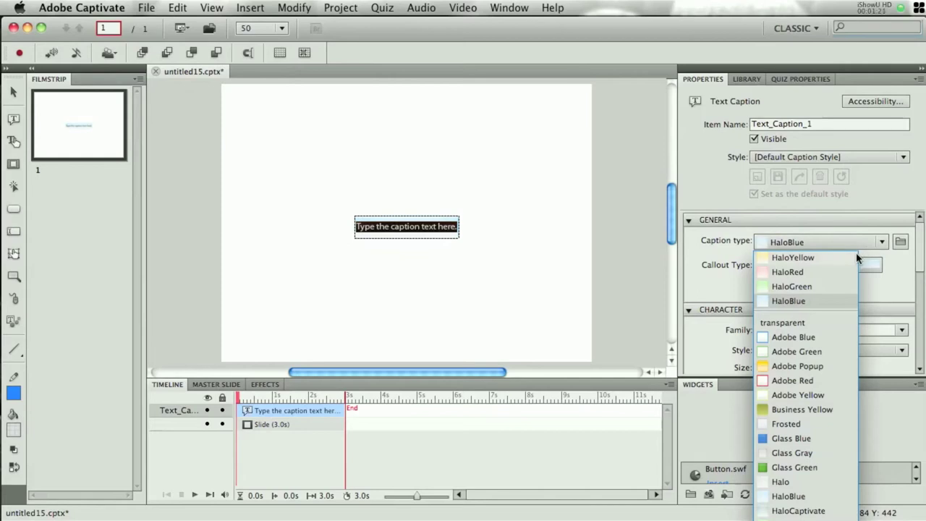
{"action": "left_click", "coordinate": [805, 323]}
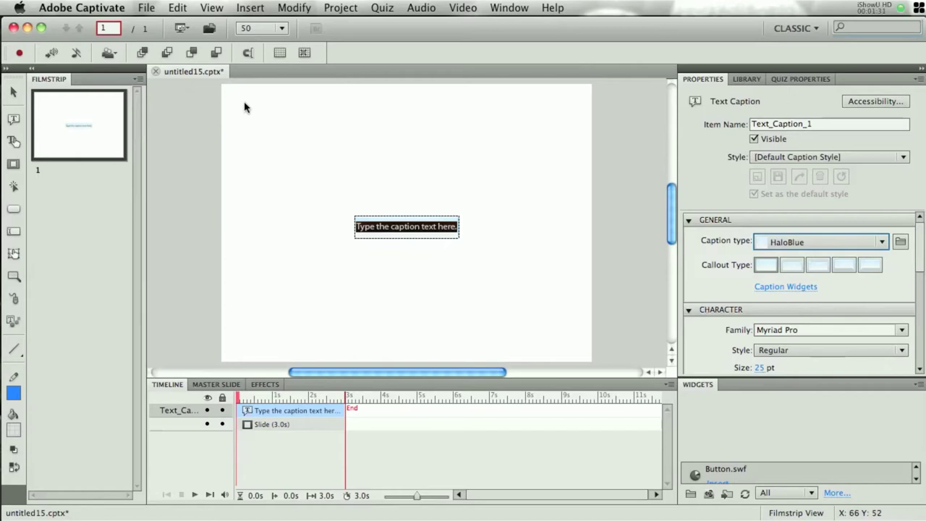
In Preferences > Defaults, set slide duration to 10 seconds and caption display to Rest of Slide
{"action": "left_click", "coordinate": [116, 10]}
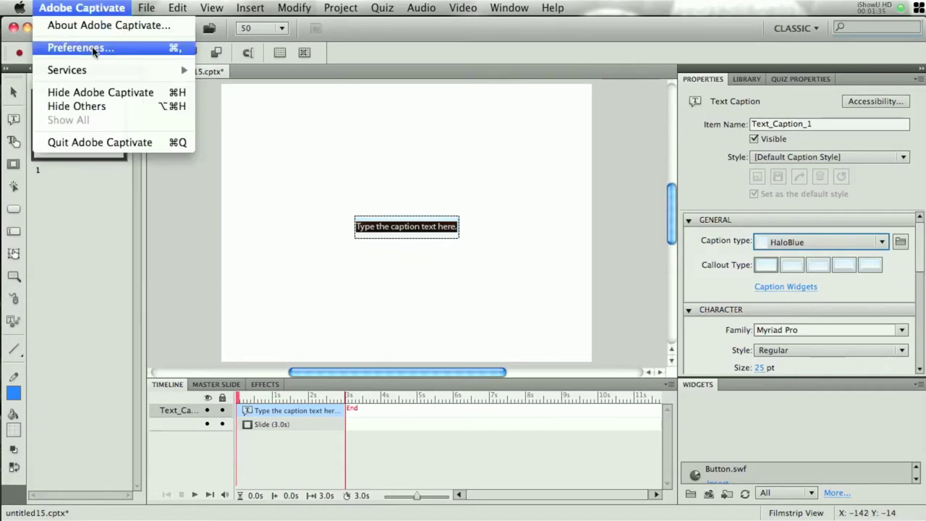
{"action": "left_click", "coordinate": [93, 49]}
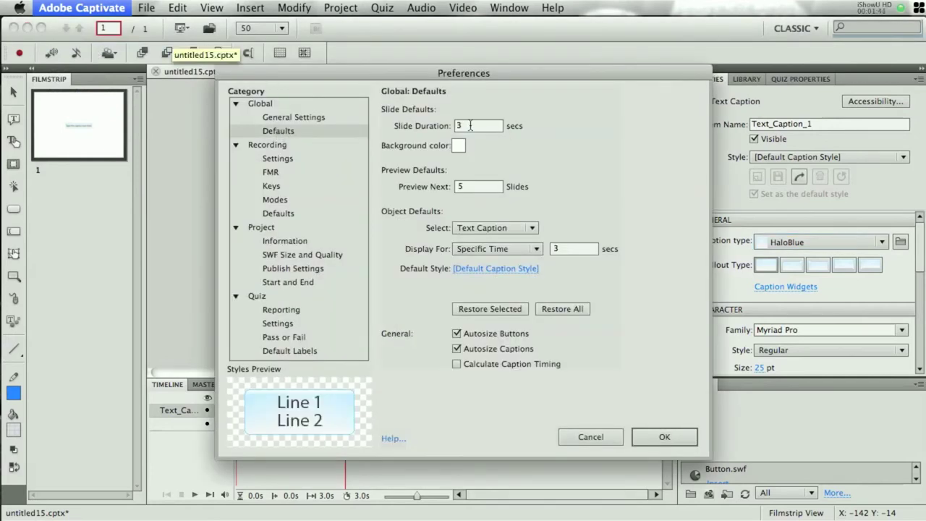
{"action": "left_click", "coordinate": [471, 126]}
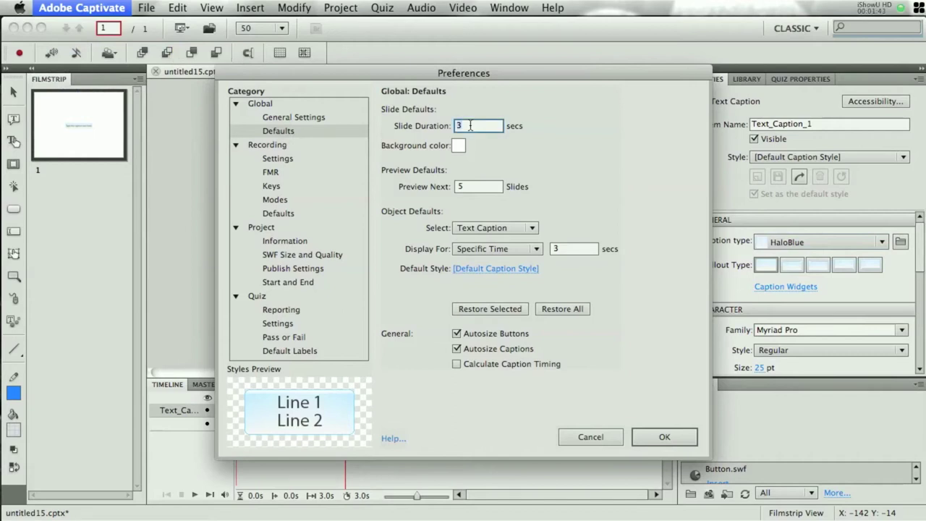
{"action": "type", "text": "10"}
{"action": "left_click", "coordinate": [536, 250]}
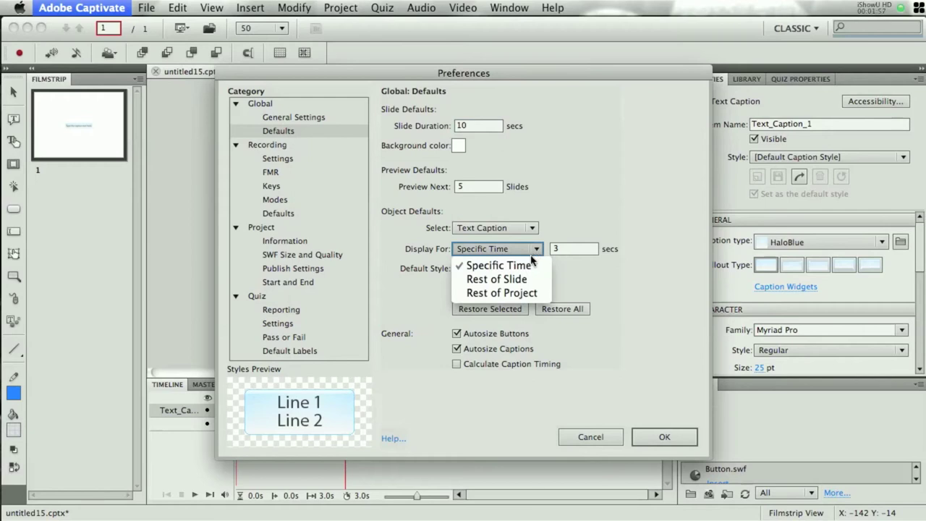
{"action": "left_click", "coordinate": [520, 278]}
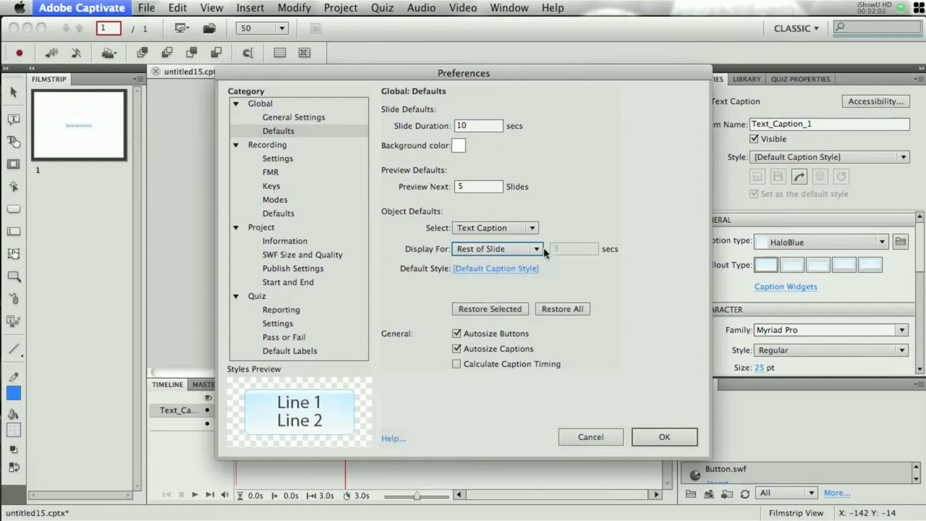
{"action": "left_click", "coordinate": [524, 270]}
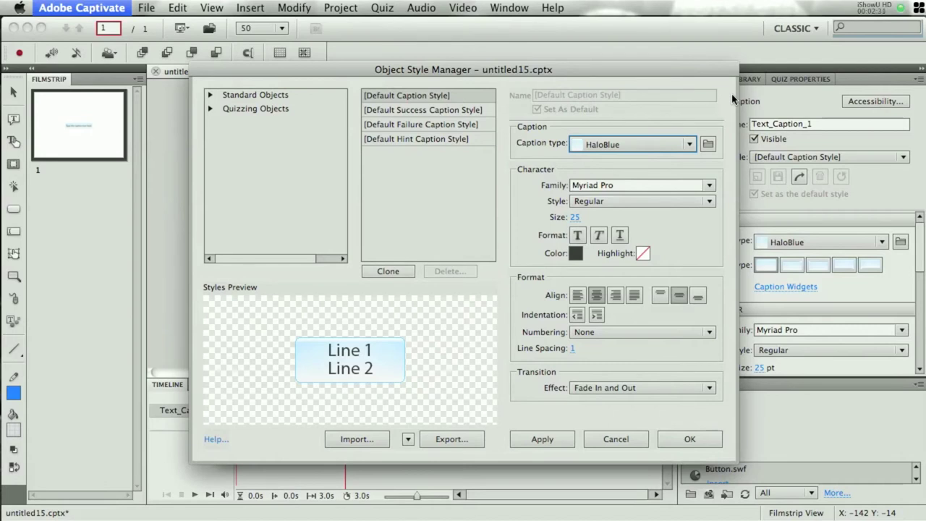
Make the Default Caption Style transparent and switch its font family to Eurostile
{"action": "left_click", "coordinate": [689, 145]}
{"action": "left_click", "coordinate": [617, 221]}
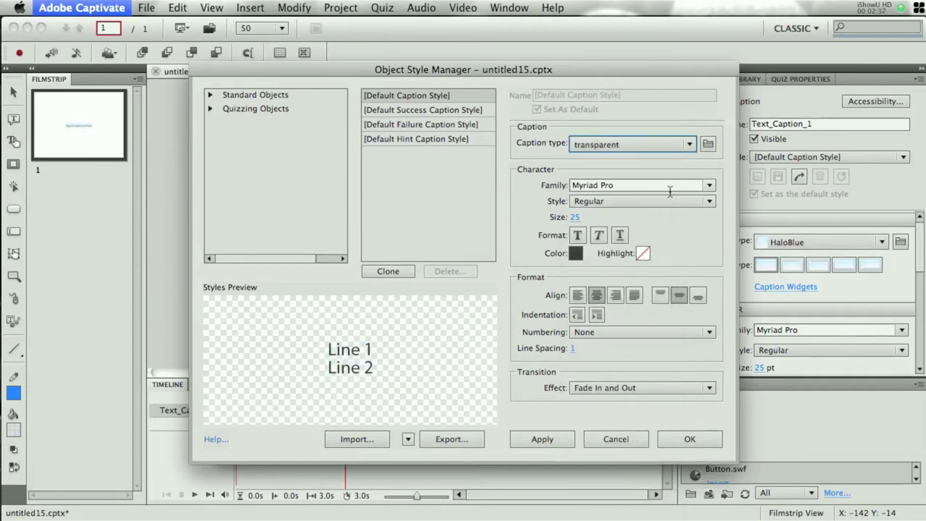
{"action": "left_click", "coordinate": [710, 187]}
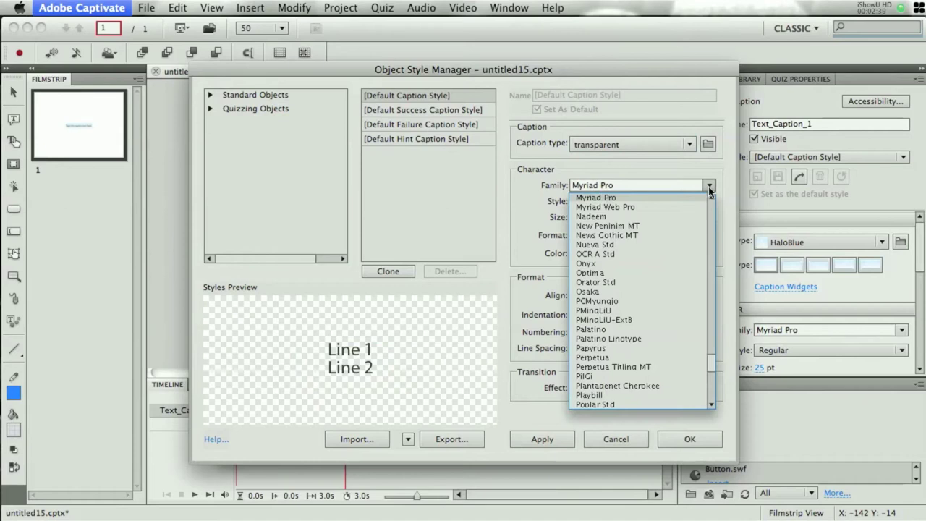
{"action": "scroll", "coordinate": [666, 239], "scroll_direction": "up", "scroll_amount": 10}
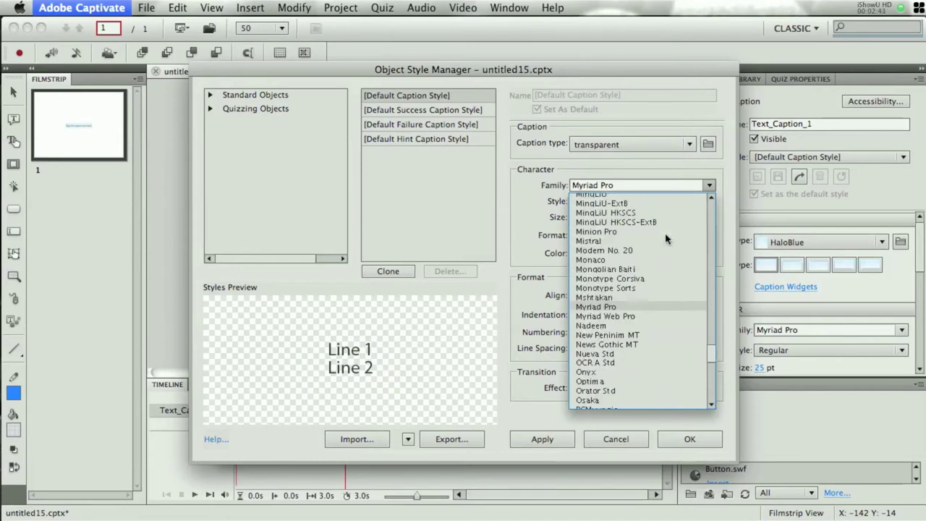
{"action": "scroll", "coordinate": [667, 238], "scroll_direction": "up", "scroll_amount": 2}
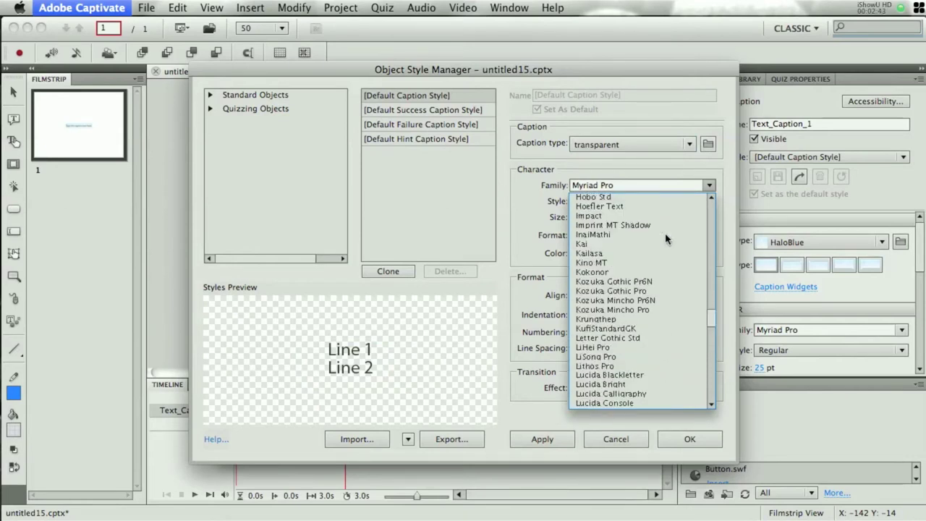
{"action": "scroll", "coordinate": [666, 238], "scroll_direction": "up", "scroll_amount": 3}
{"action": "scroll", "coordinate": [666, 239], "scroll_direction": "up", "scroll_amount": 9}
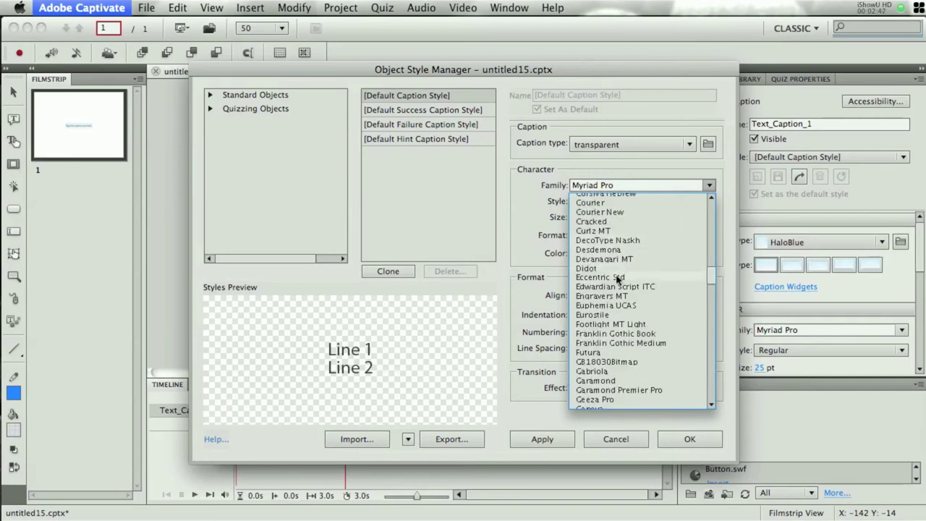
{"action": "left_click", "coordinate": [605, 315]}
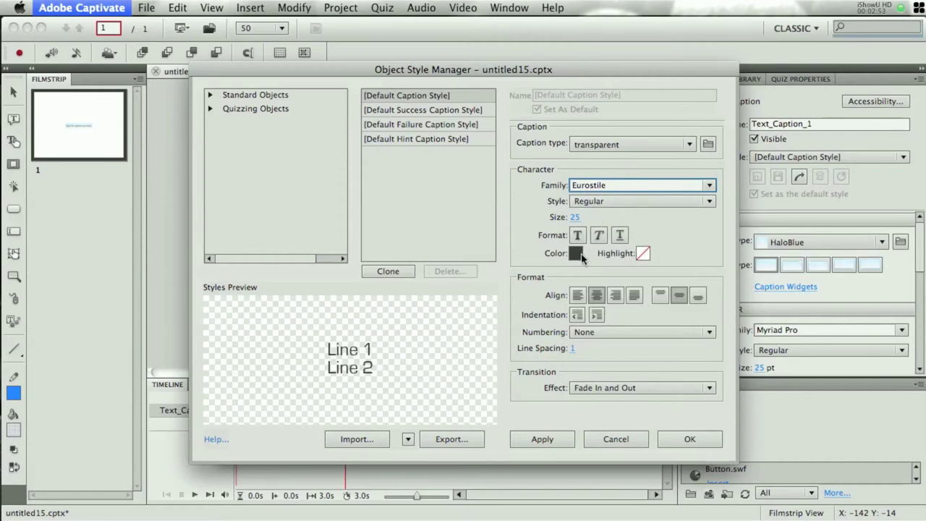
Give the Default Caption Style #660000 dark red text, left and top alignment, and 1.5 line spacing
{"action": "left_click", "coordinate": [576, 254]}
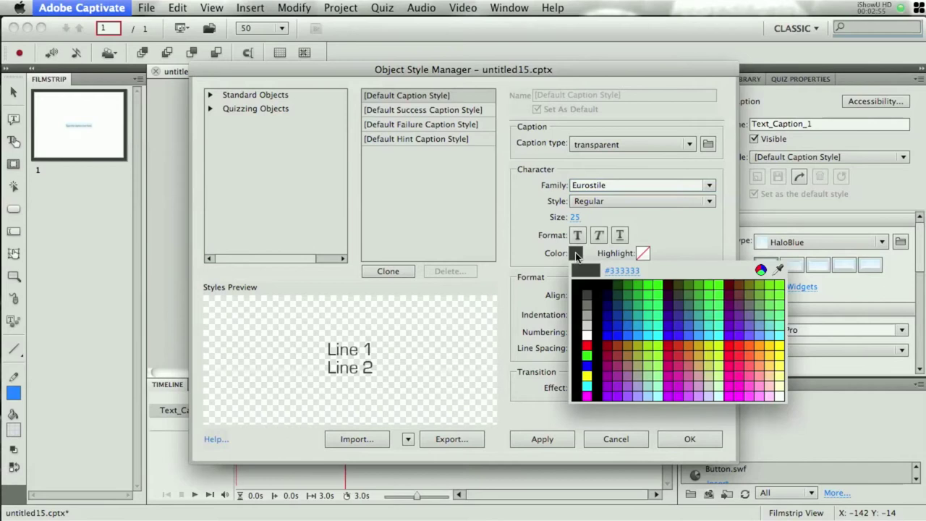
{"action": "left_click", "coordinate": [728, 288]}
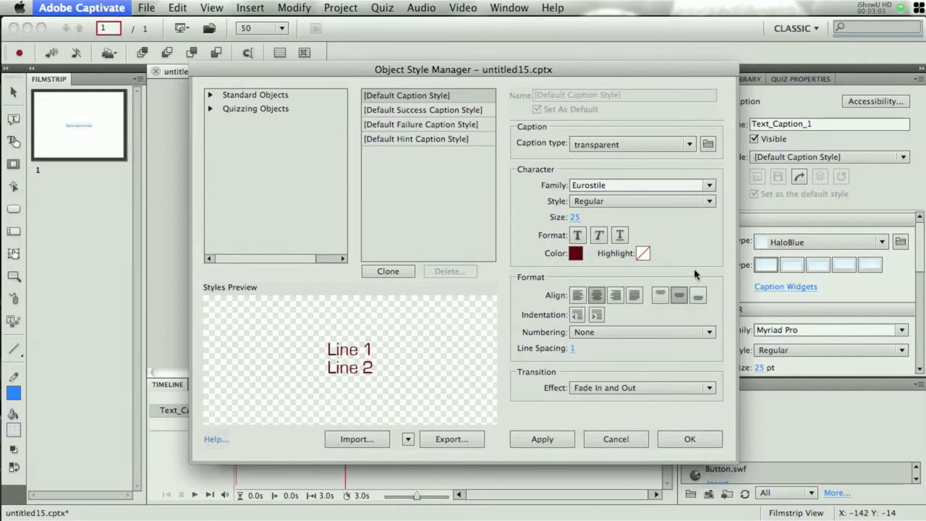
{"action": "left_click", "coordinate": [578, 299]}
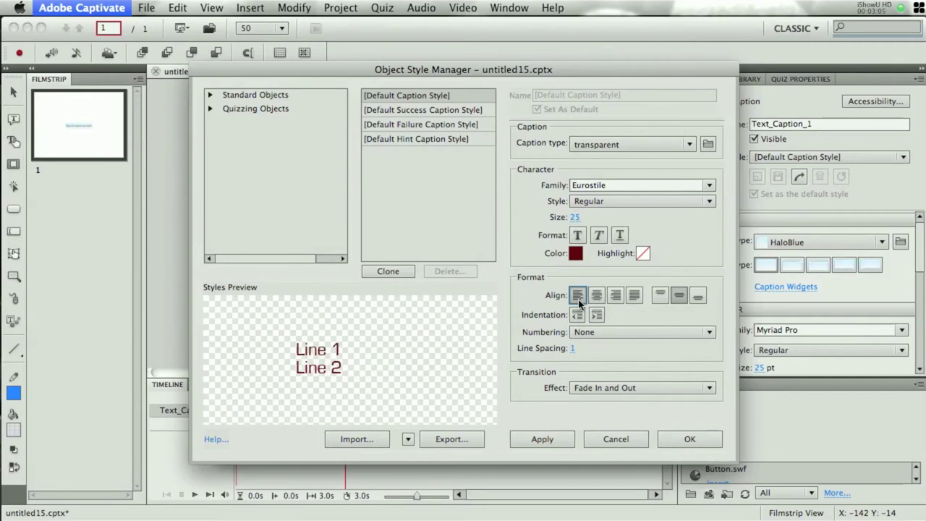
{"action": "left_click", "coordinate": [661, 297]}
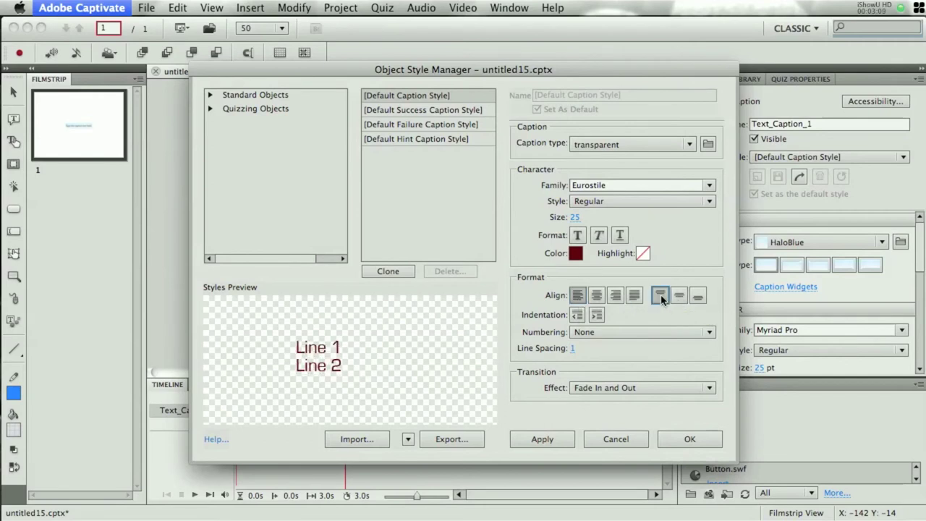
{"action": "left_click", "coordinate": [578, 353]}
{"action": "left_click_drag", "start_coordinate": [580, 355], "coordinate": [582, 355]}
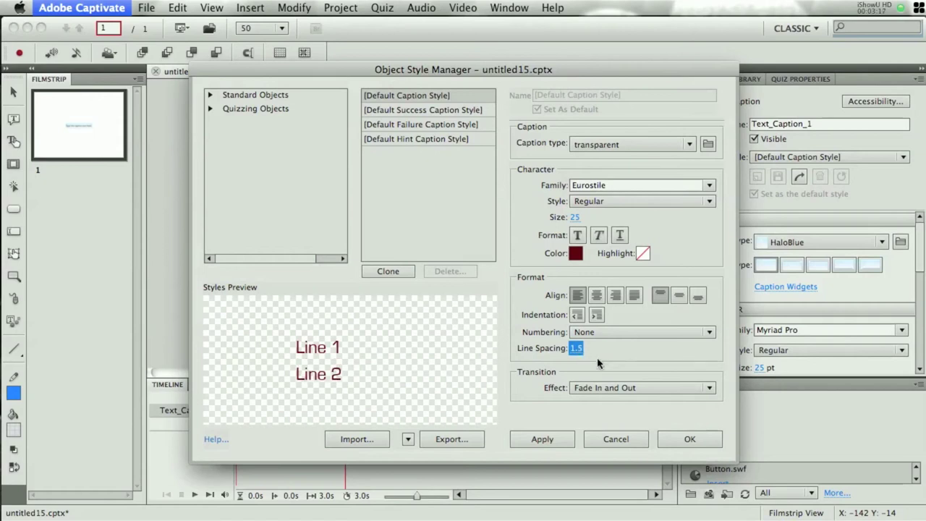
{"action": "left_click", "coordinate": [688, 440]}
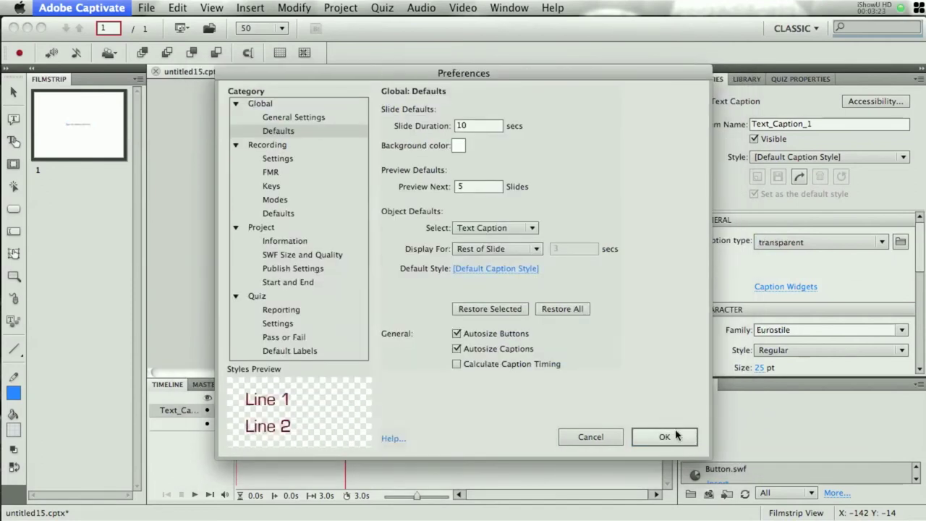
Close Preferences, delete the old caption, and insert a new text caption via Insert > Standard Objects
{"action": "left_click", "coordinate": [670, 438]}
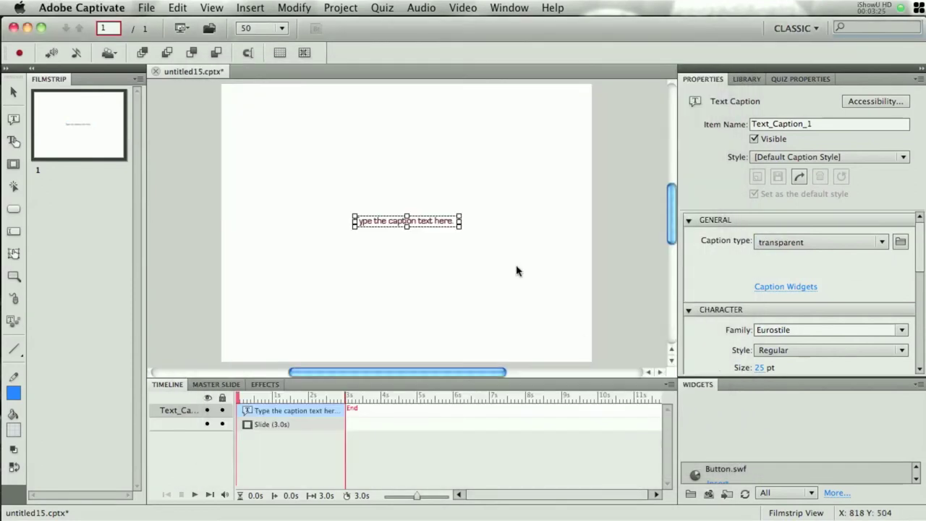
{"action": "key", "text": "Delete"}
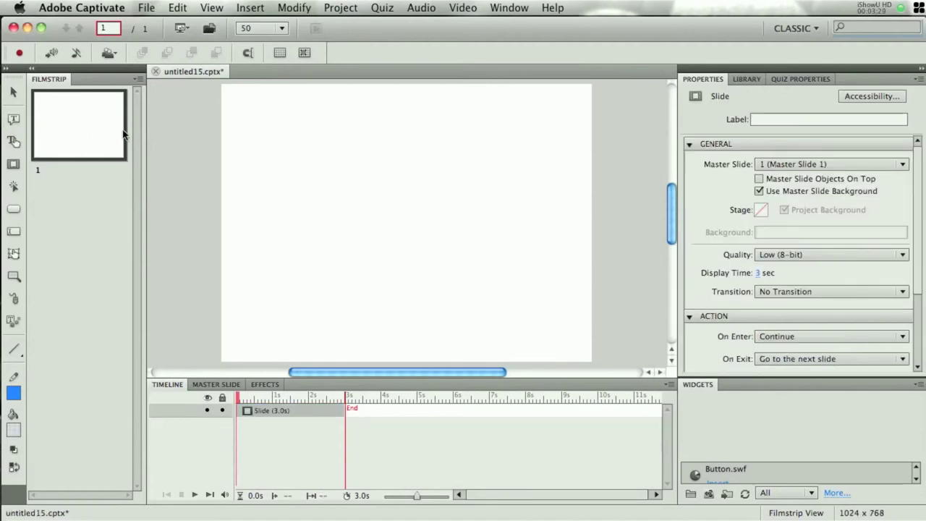
{"action": "left_click", "coordinate": [254, 8]}
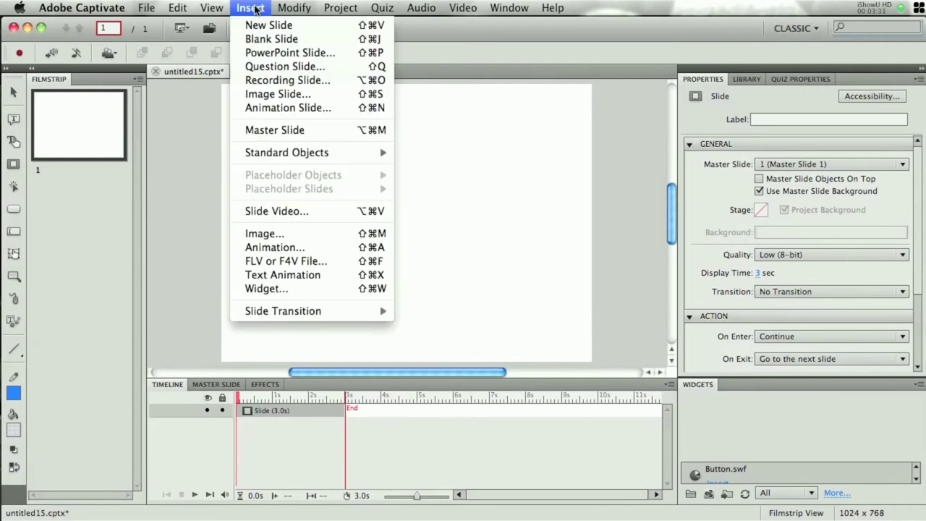
{"action": "mouse_move", "coordinate": [269, 155]}
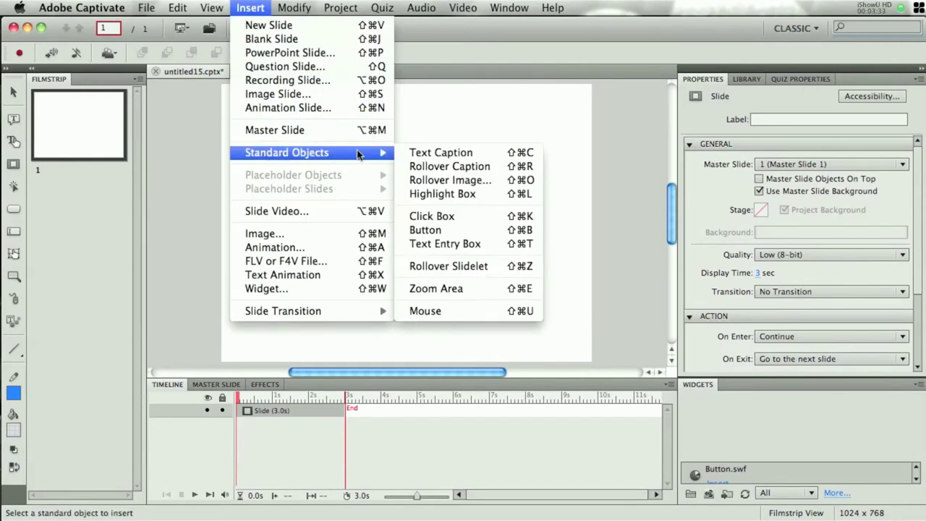
{"action": "left_click", "coordinate": [501, 158]}
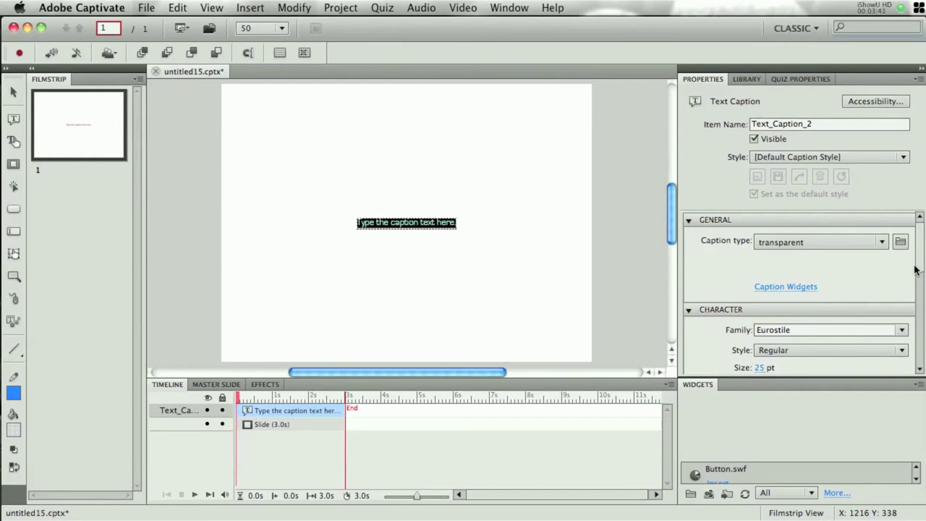
Replace Text_Caption_2's placeholder with 'Welcome to: How To Make A 'killer' PBJ!' copied from TextEdit
{"action": "left_click_drag", "start_coordinate": [919, 270], "coordinate": [914, 311]}
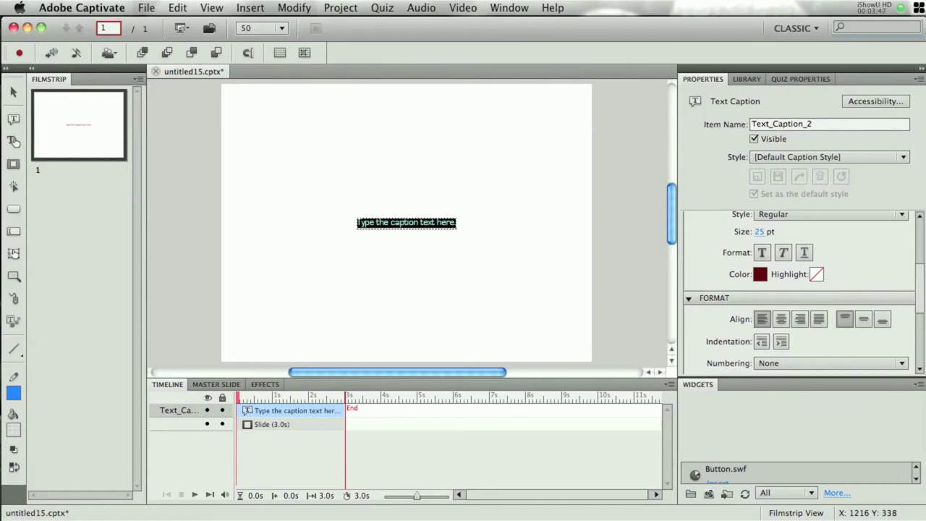
{"action": "key", "text": "super+Tab"}
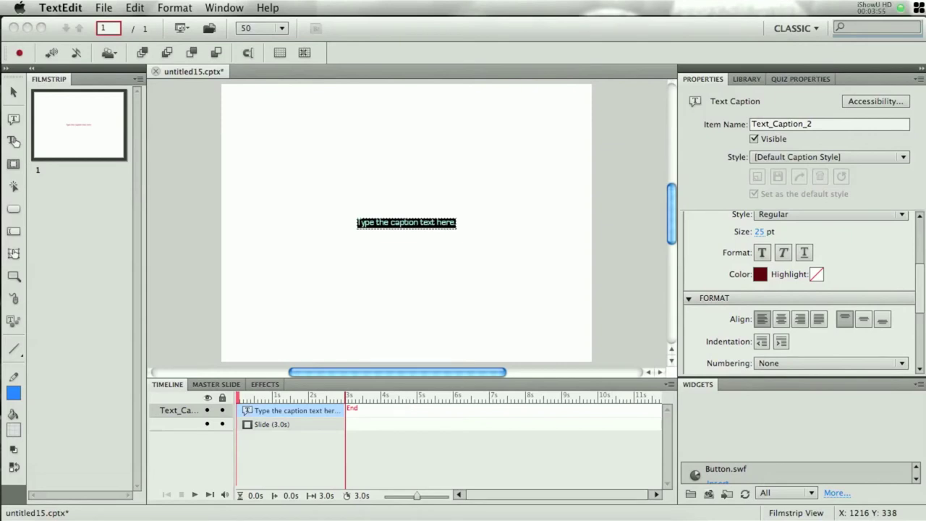
{"action": "left_click", "coordinate": [430, 231]}
{"action": "double_click", "coordinate": [406, 222]}
{"action": "key", "text": "super+a"}
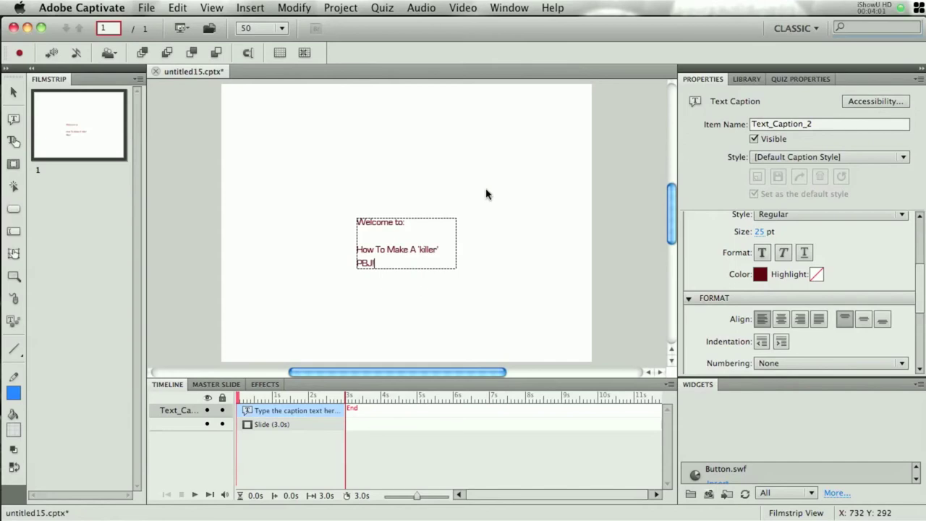
{"action": "left_click", "coordinate": [486, 192]}
Move the welcome caption up, centre its text at 44 pt, and widen its box
{"action": "left_click", "coordinate": [394, 225]}
{"action": "left_click_drag", "start_coordinate": [394, 225], "coordinate": [375, 147]}
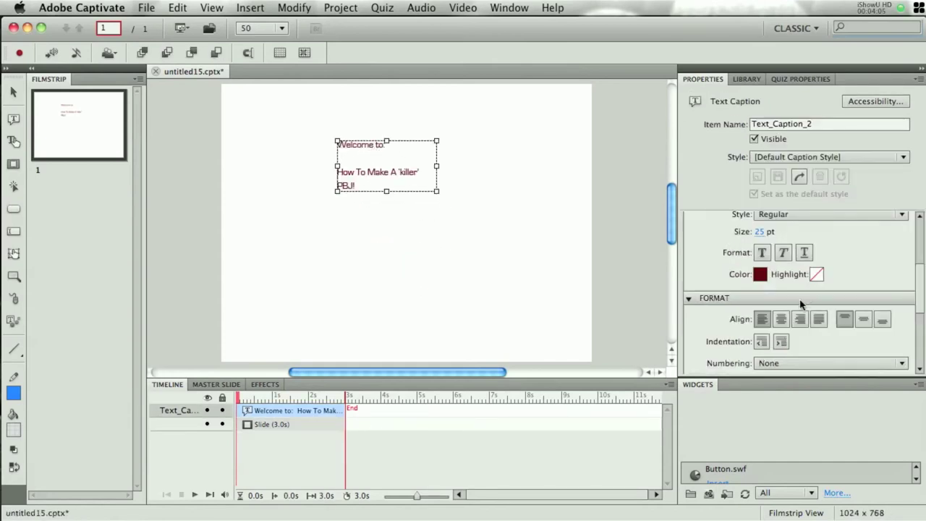
{"action": "left_click", "coordinate": [781, 319]}
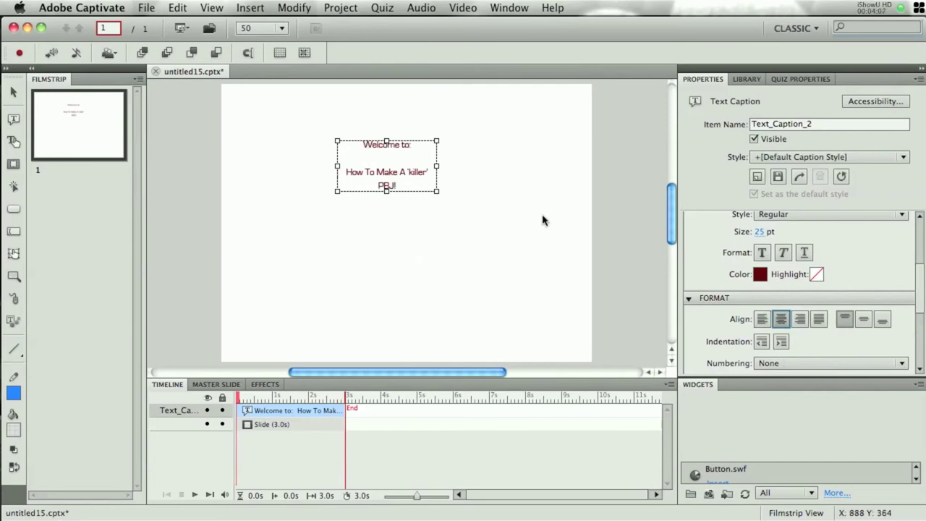
{"action": "left_click_drag", "start_coordinate": [437, 165], "coordinate": [496, 174]}
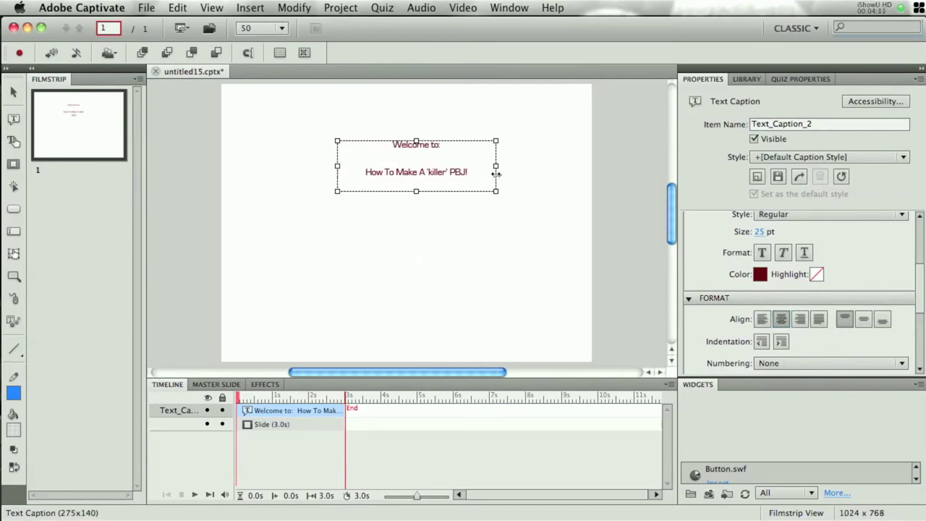
{"action": "left_click_drag", "start_coordinate": [763, 236], "coordinate": [775, 232]}
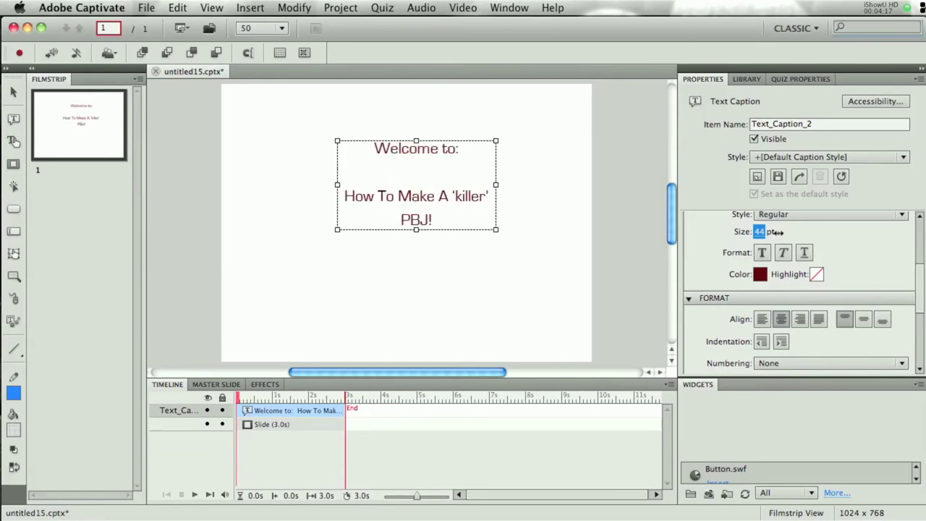
{"action": "left_click_drag", "start_coordinate": [497, 185], "coordinate": [547, 185]}
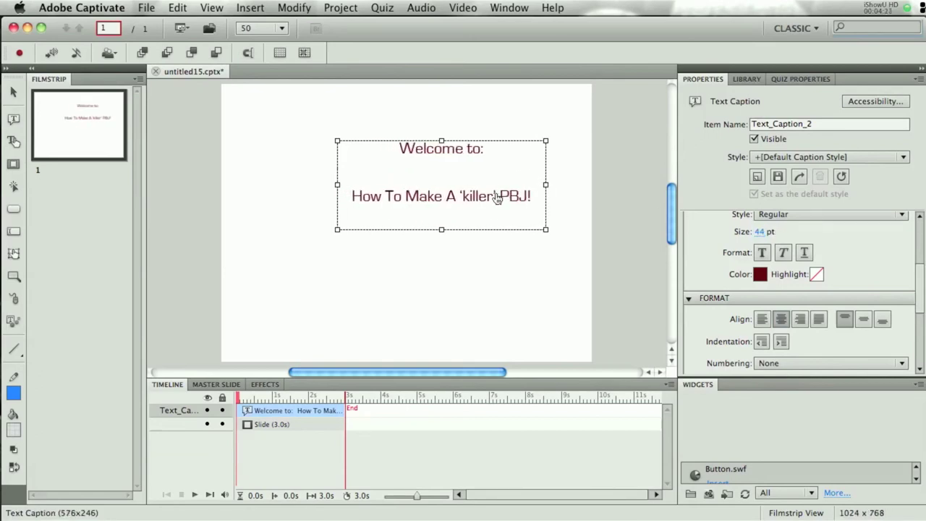
Bold the 'How To Make A 'killer' PBJ!' title line
{"action": "triple_click", "coordinate": [495, 194]}
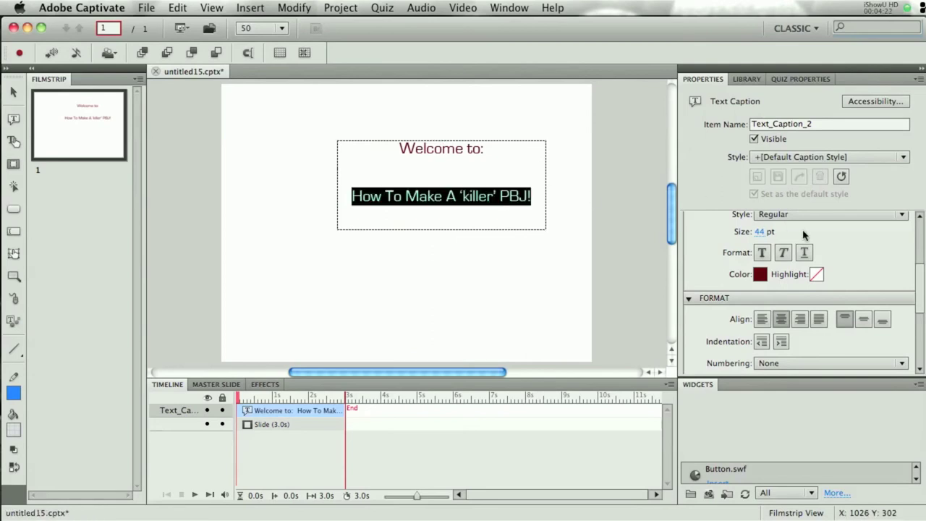
{"action": "left_click", "coordinate": [762, 253]}
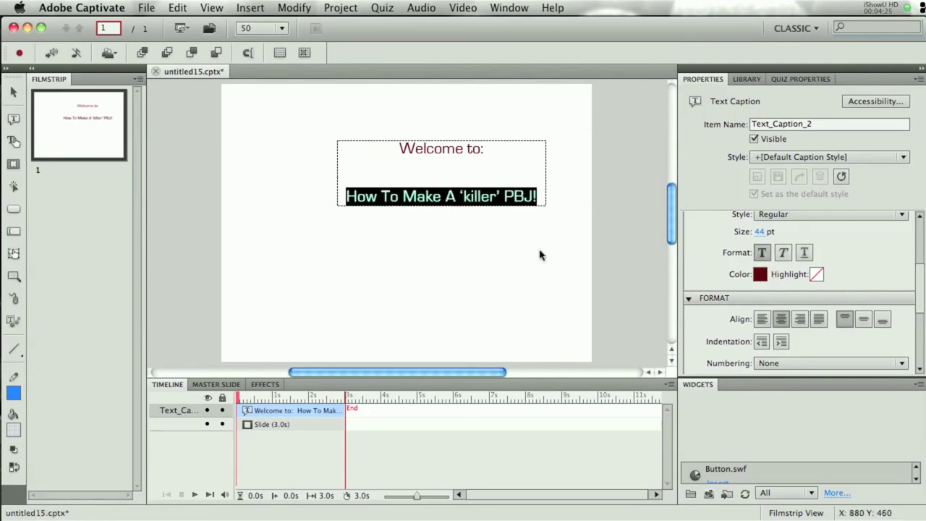
{"action": "left_click", "coordinate": [509, 220]}
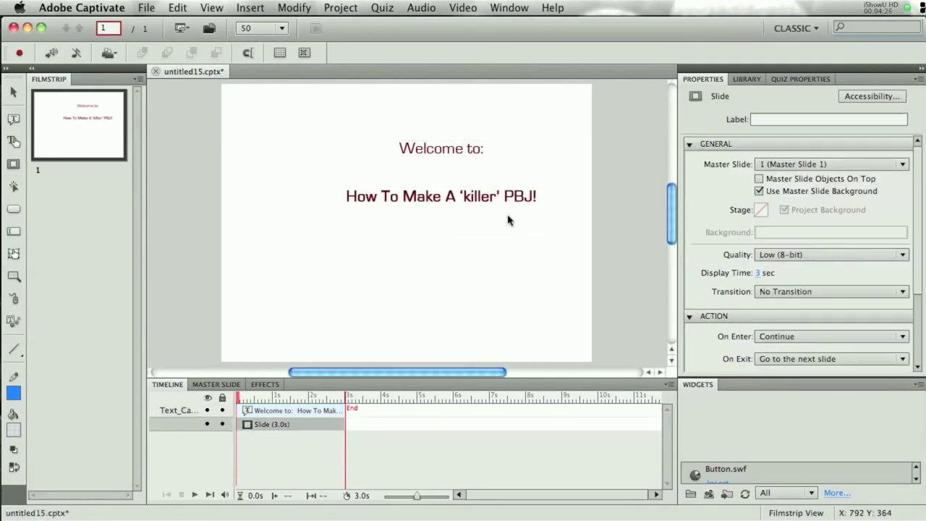
Nudge the welcome caption higher and place a duplicate, Text_Caption_3, just below it
{"action": "left_click", "coordinate": [434, 139]}
{"action": "left_click_drag", "start_coordinate": [434, 139], "coordinate": [428, 137]}
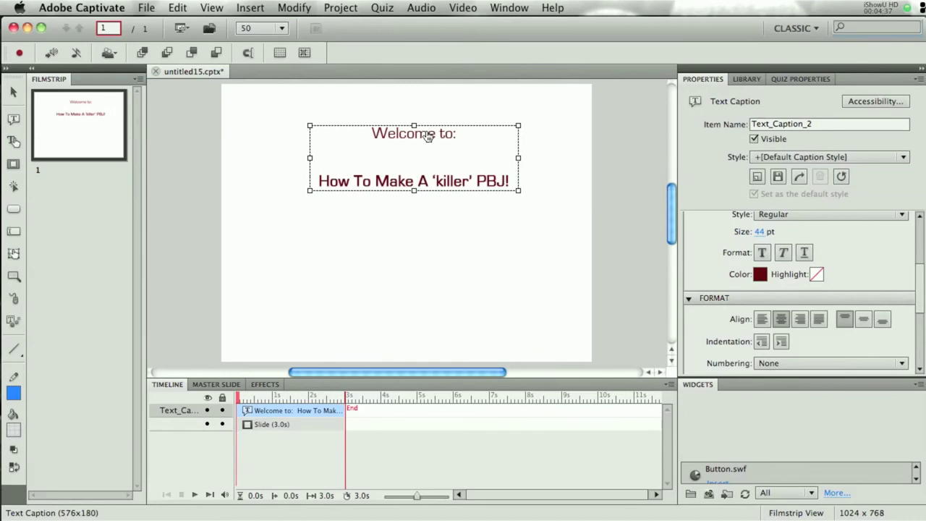
{"action": "key", "text": "super+d"}
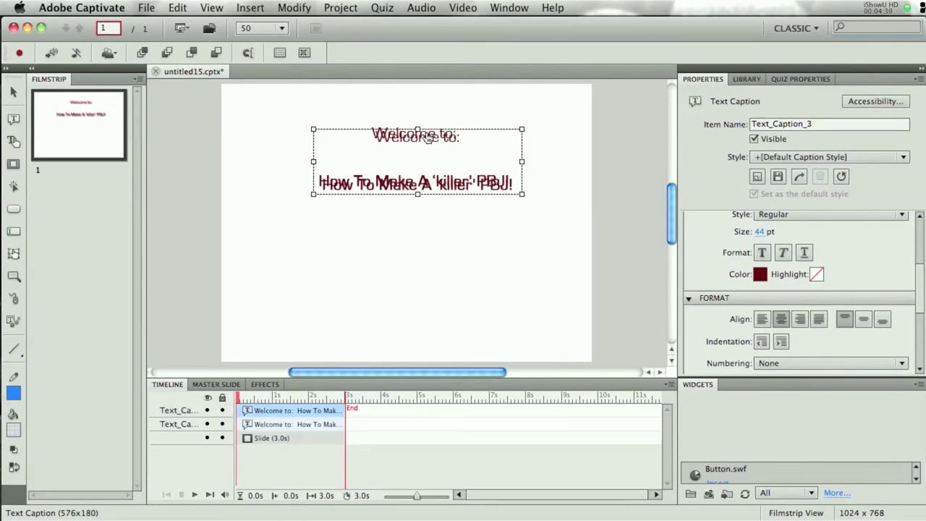
{"action": "left_click_drag", "start_coordinate": [429, 139], "coordinate": [427, 225]}
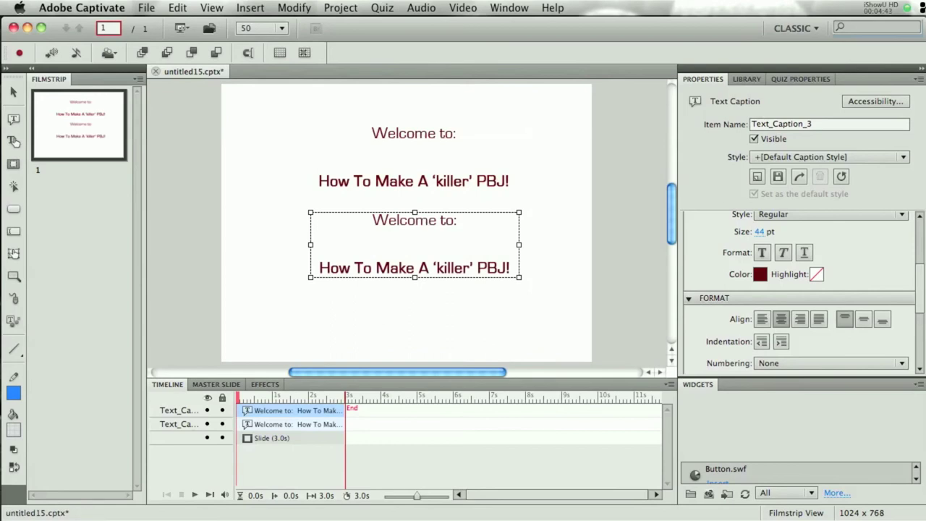
{"action": "key", "text": "super+Tab"}
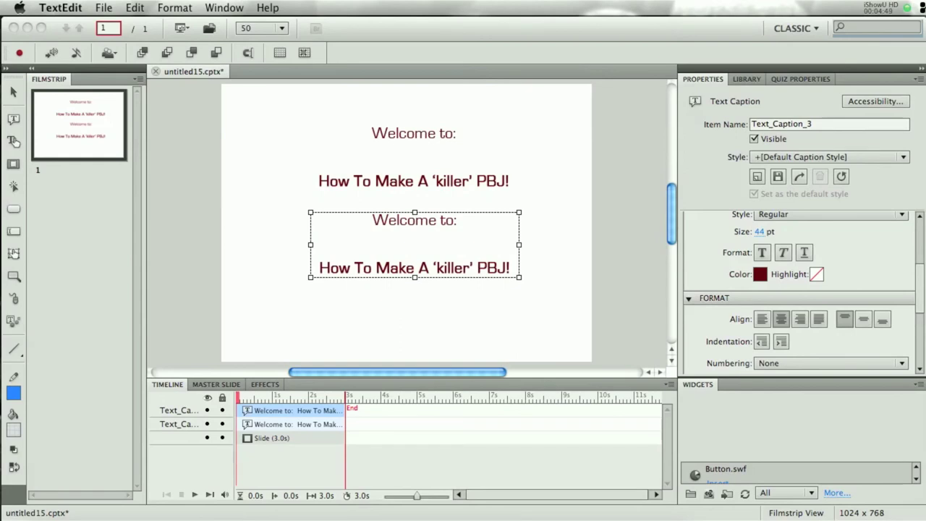
Paste the two PBJ intro paragraphs over the duplicated caption's text
{"action": "left_click", "coordinate": [424, 260]}
{"action": "double_click", "coordinate": [420, 255]}
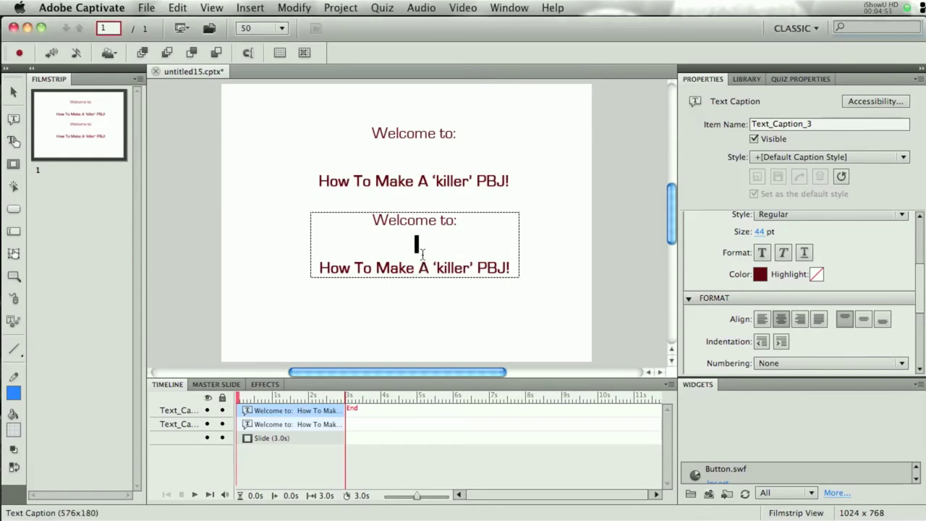
{"action": "key", "text": "super+a"}
{"action": "type", "text": "No other sandwich in history is so closely associated with the simple pleasures of youth.  Today you will learn how to create this classic staple of the American lunch"}
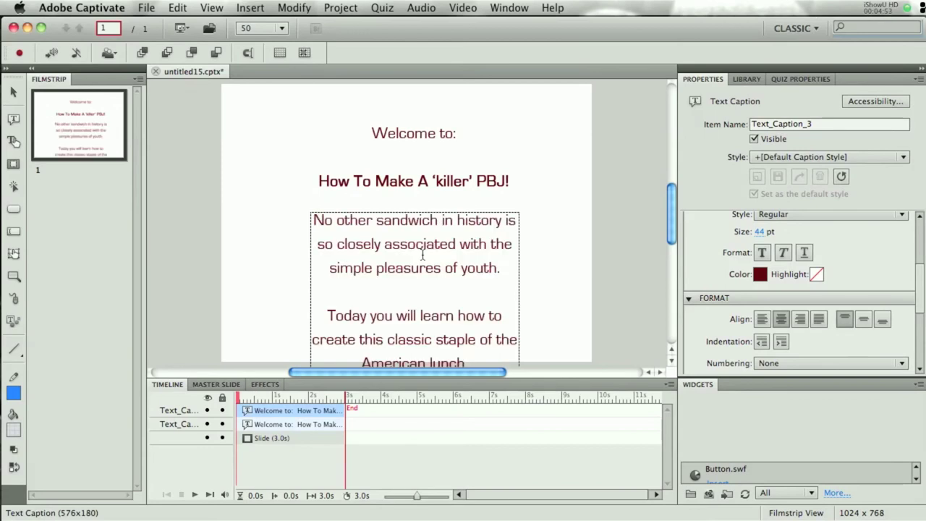
{"action": "left_click", "coordinate": [526, 292]}
Widen the intro caption on both sides, set its text to 39 pt, and reposition it
{"action": "left_click", "coordinate": [520, 292]}
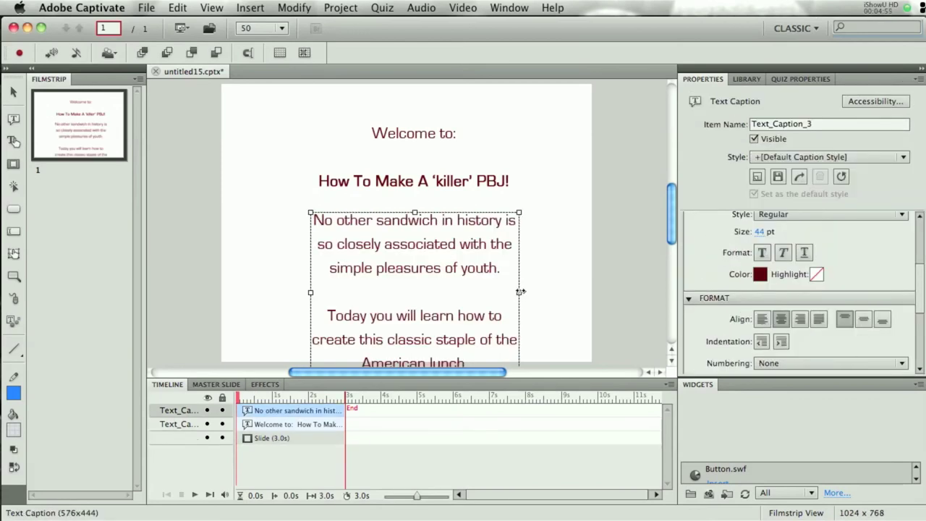
{"action": "left_click_drag", "start_coordinate": [520, 292], "coordinate": [578, 294]}
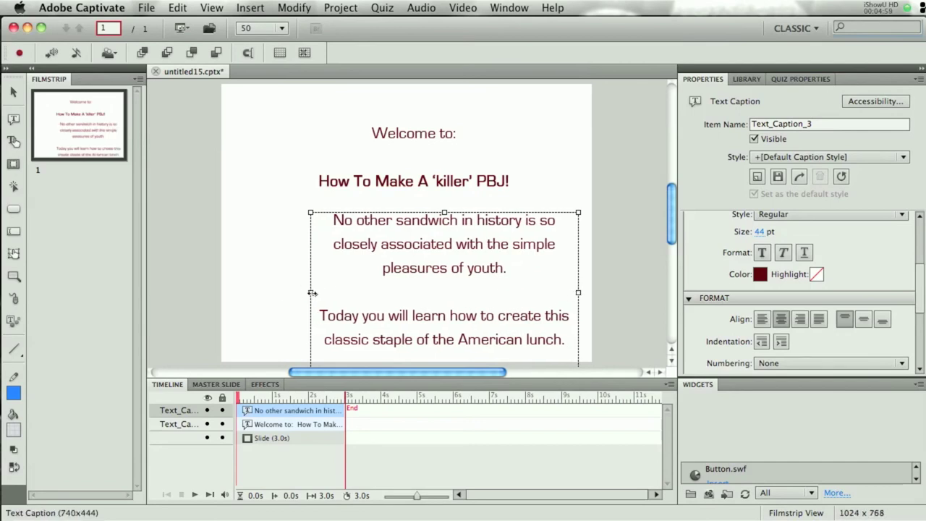
{"action": "left_click_drag", "start_coordinate": [312, 293], "coordinate": [293, 293]}
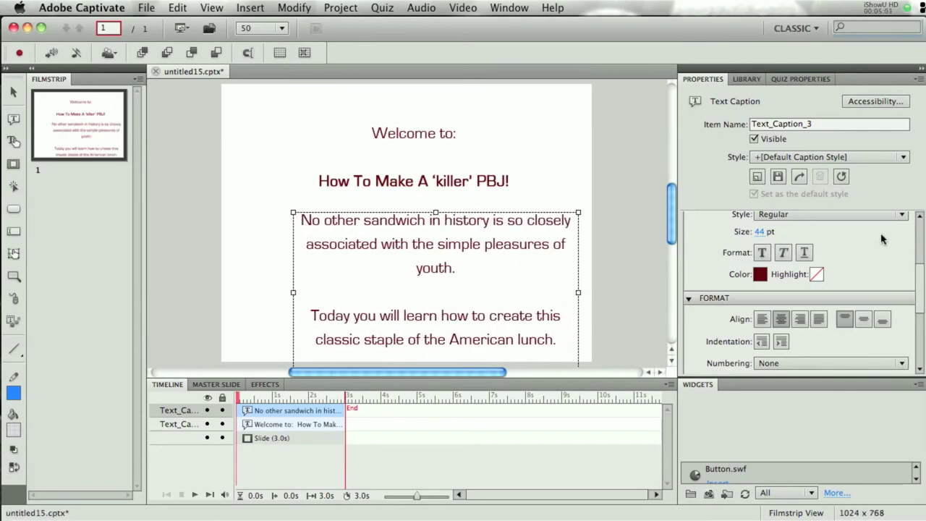
{"action": "left_click", "coordinate": [759, 231]}
{"action": "type", "text": "39"}
{"action": "key", "text": "Return"}
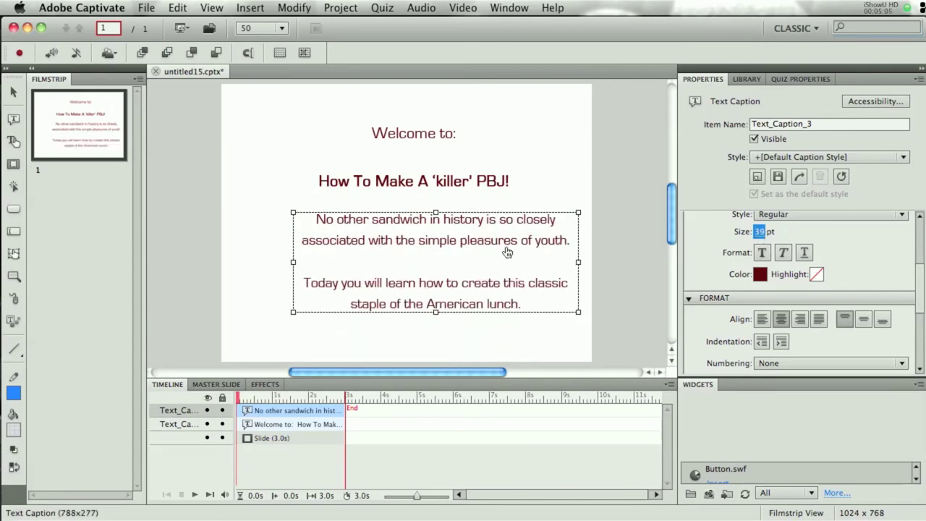
{"action": "left_click_drag", "start_coordinate": [499, 245], "coordinate": [480, 253]}
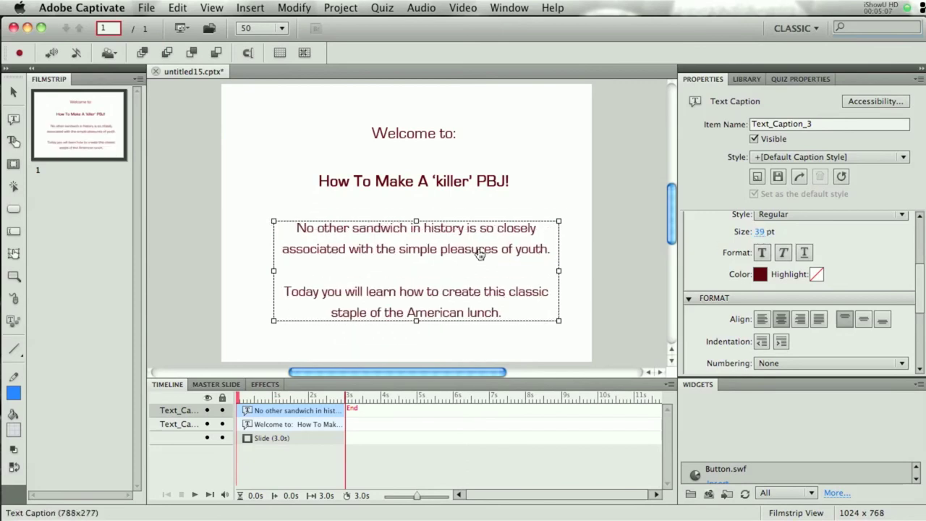
{"action": "left_click", "coordinate": [283, 160]}
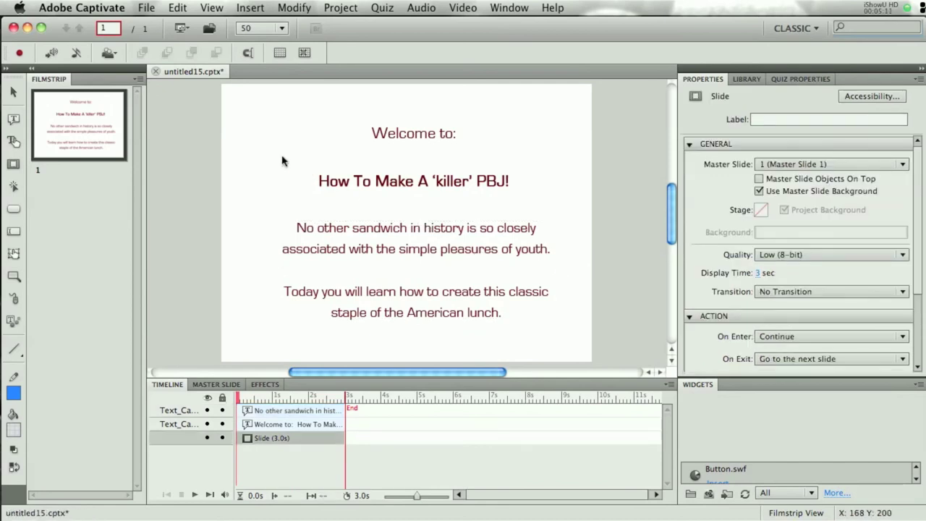
Select both the title and intro paragraph captions and align their horizontal centres
{"action": "left_click_drag", "start_coordinate": [283, 156], "coordinate": [358, 249]}
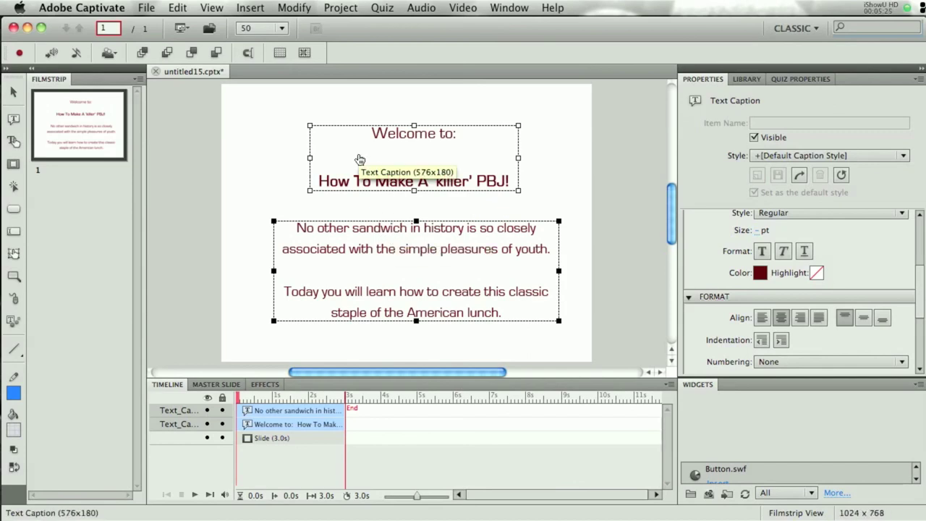
{"action": "left_click", "coordinate": [298, 9]}
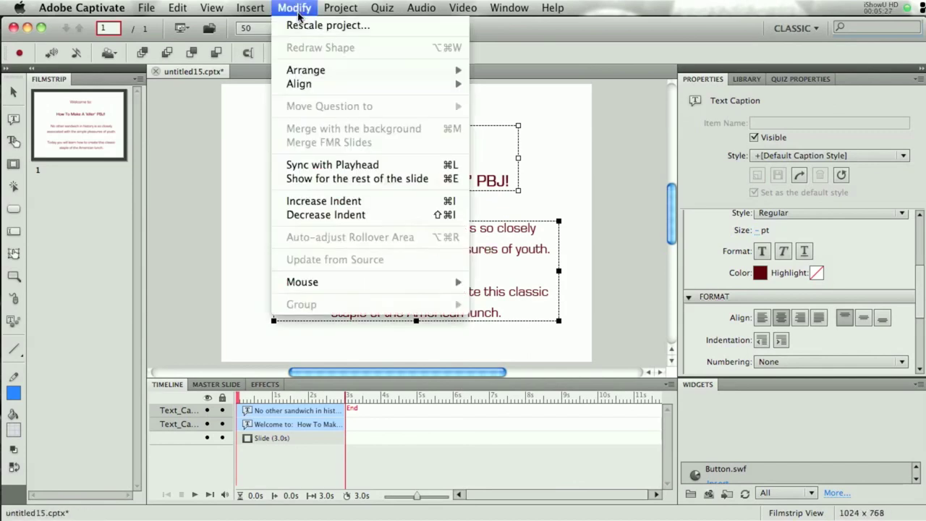
{"action": "mouse_move", "coordinate": [302, 83]}
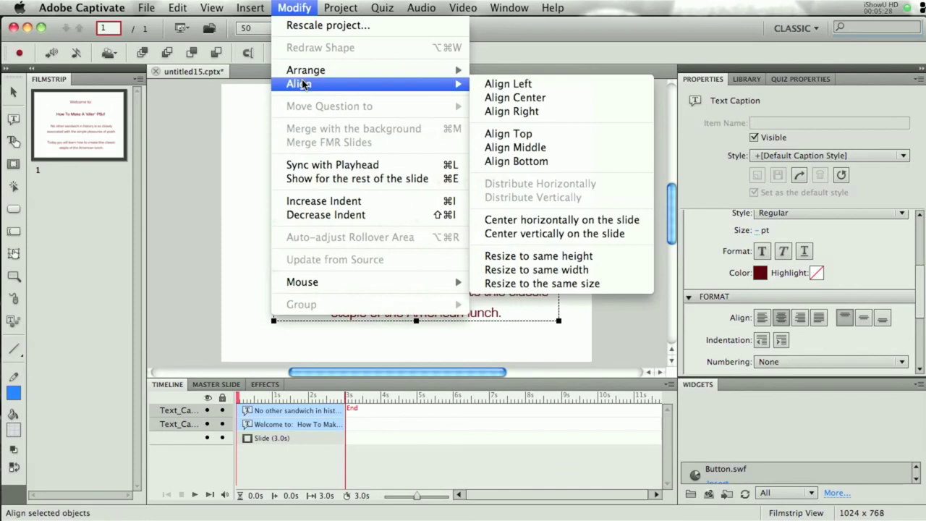
{"action": "left_click", "coordinate": [527, 99]}
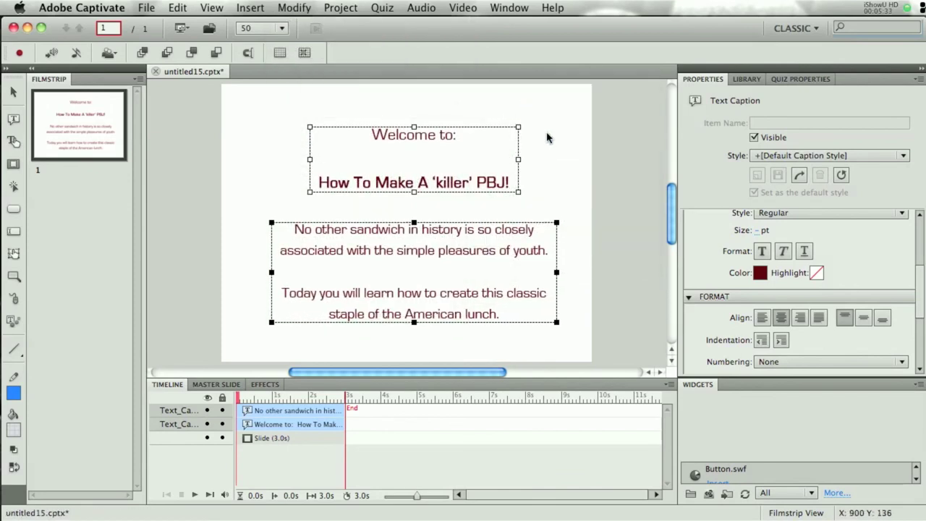
Lengthen the slide to 10 seconds and start the intro paragraph caption at 4 s
{"action": "left_click", "coordinate": [547, 138]}
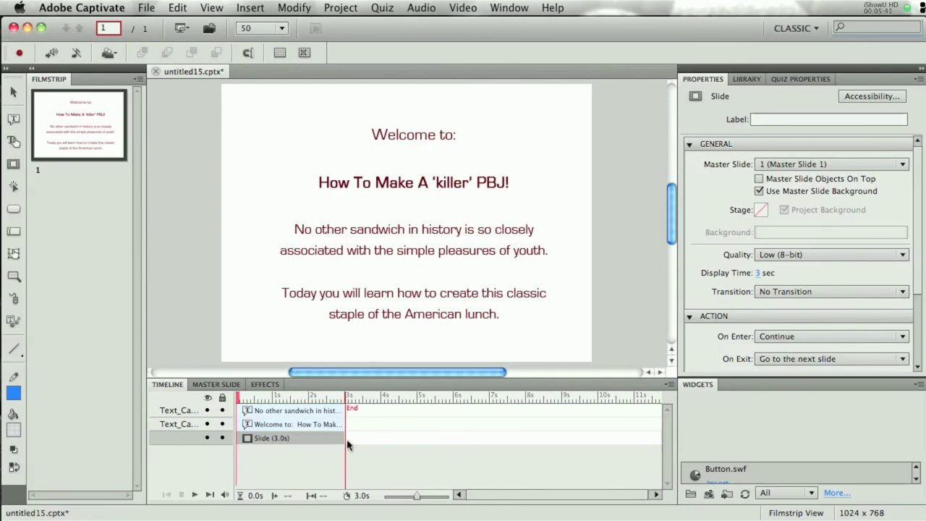
{"action": "left_click_drag", "start_coordinate": [344, 441], "coordinate": [594, 450]}
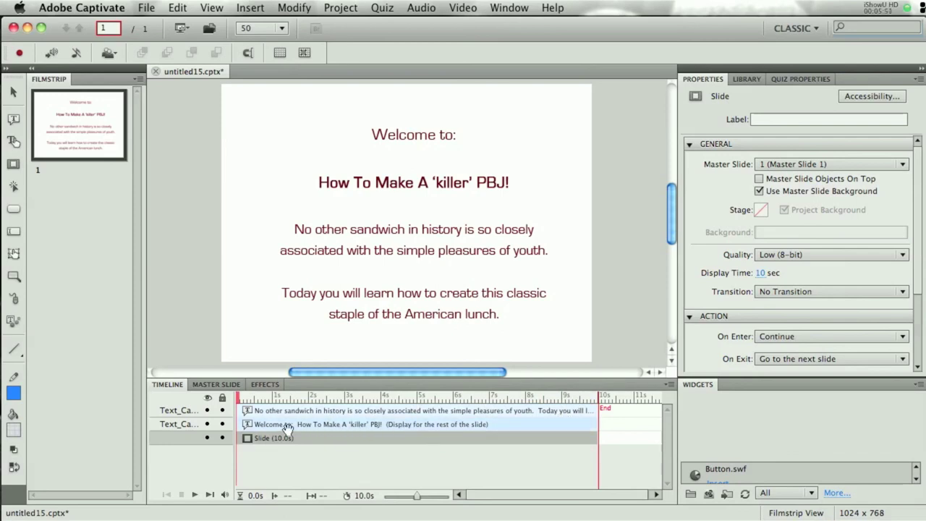
{"action": "left_click_drag", "start_coordinate": [237, 410], "coordinate": [384, 410]}
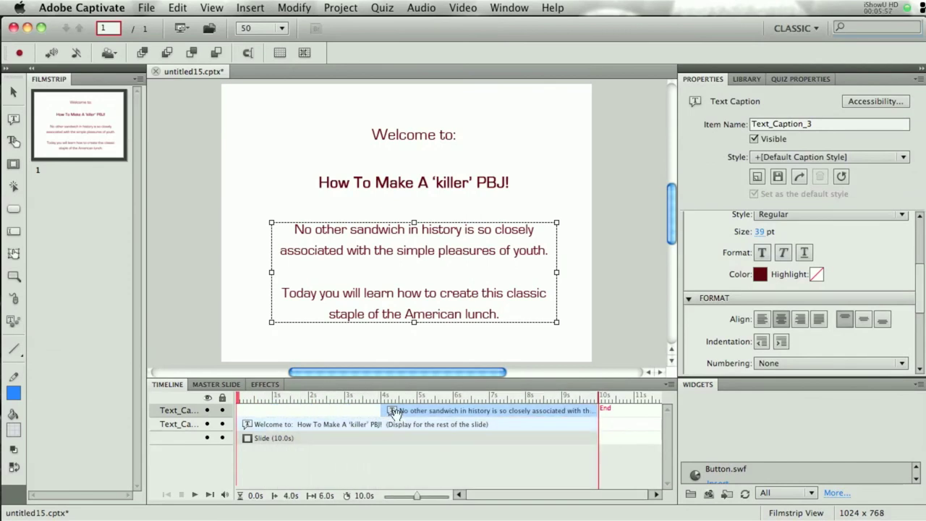